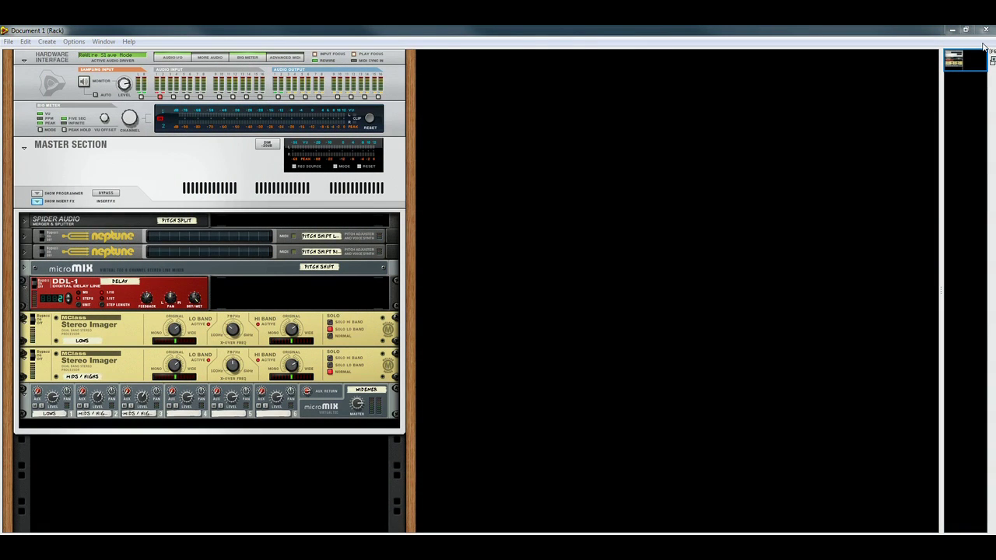
# Step: Resize the Record window and add a Thor synthesizer to the rack
pyautogui.click(966, 29)
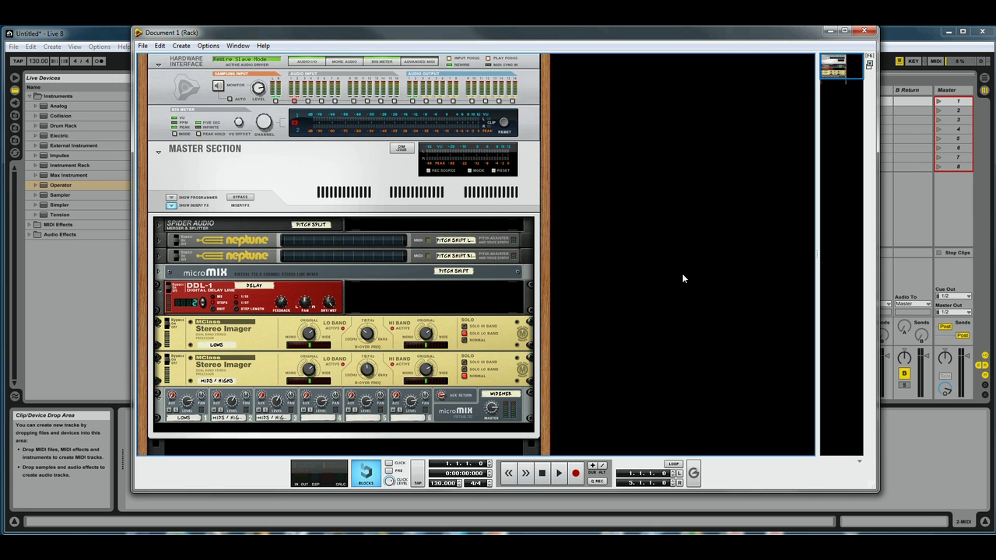
pyautogui.moveTo(877, 162); pyautogui.dragTo(968, 164)
pyautogui.rightClick(660, 143)
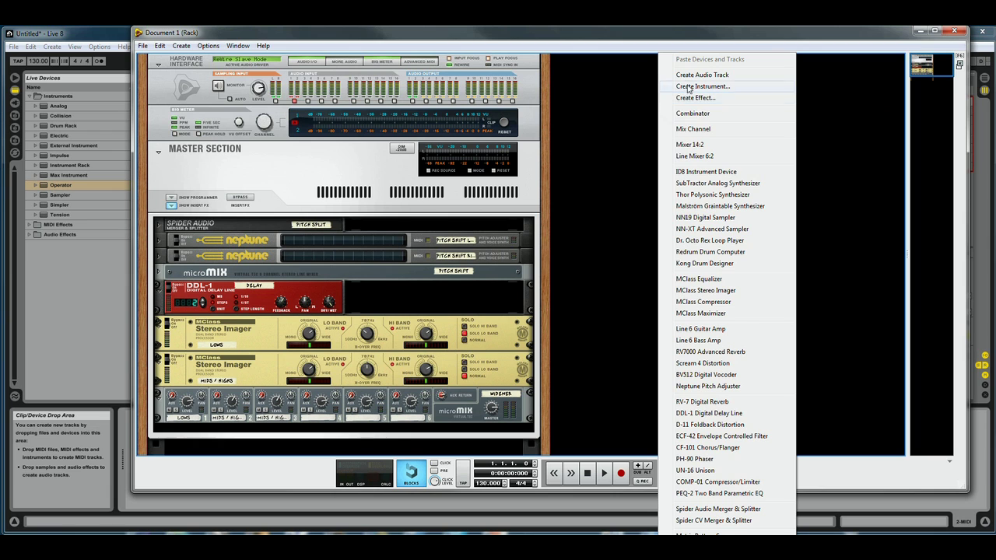
pyautogui.click(604, 124)
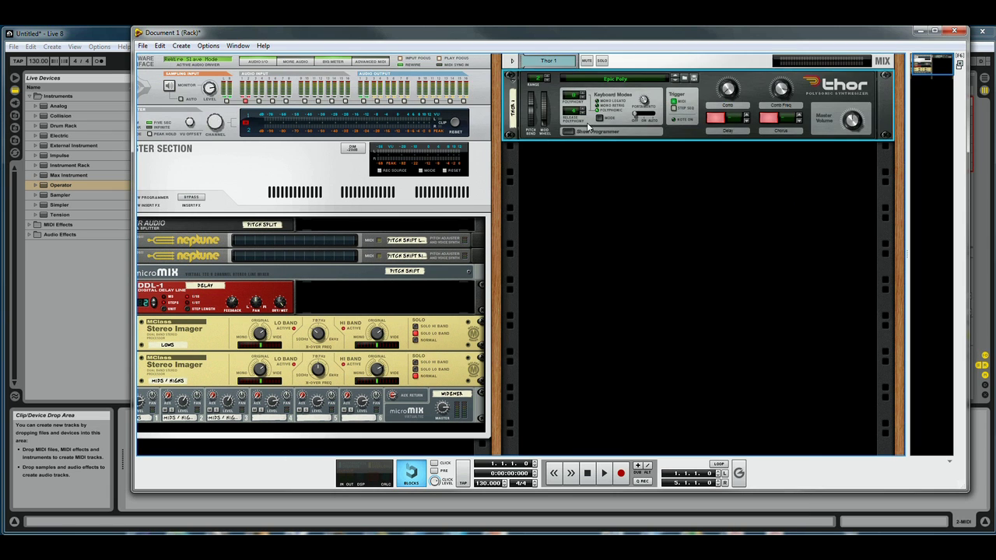
# Step: Rename the Thor device to 'LEad'
pyautogui.rightClick(512, 109)
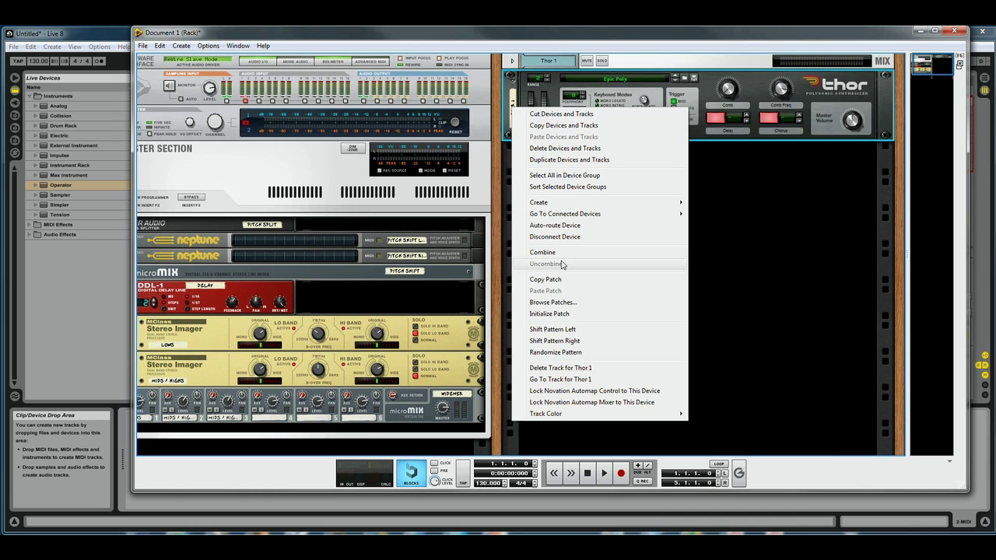
pyautogui.doubleClick(513, 105)
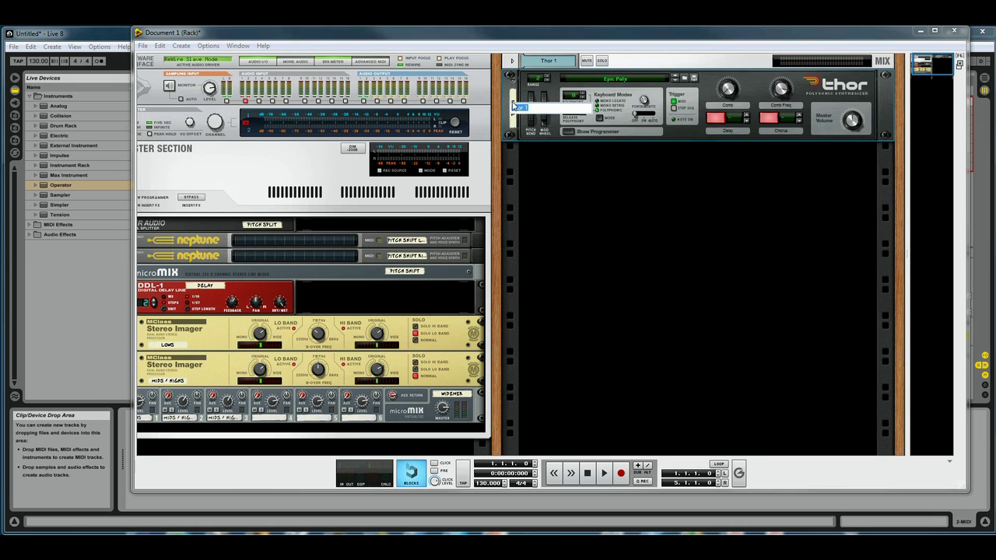
pyautogui.press('BackSpace')
pyautogui.write('LEad')
pyautogui.press('Return')
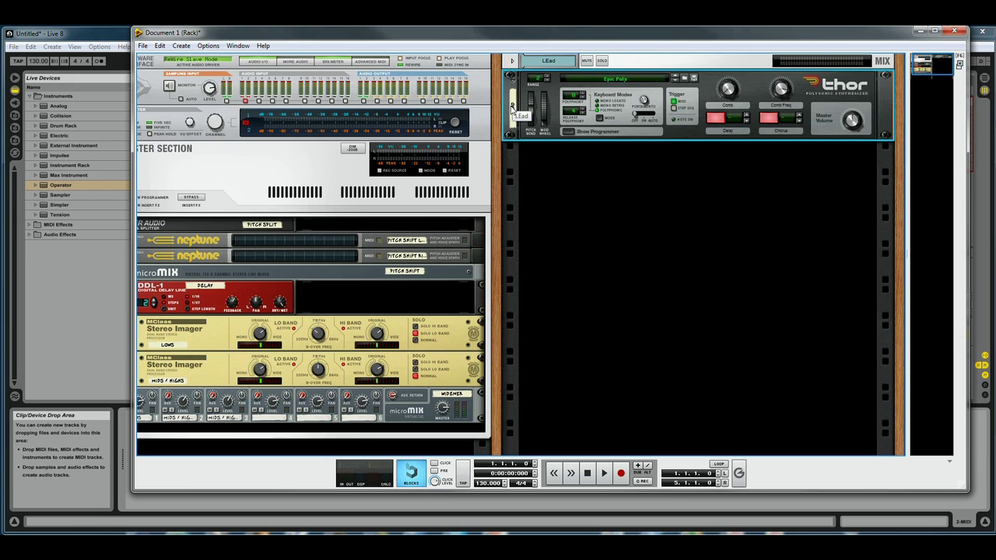
# Step: Rename the sequencer track to 'Lead Mix'
pyautogui.doubleClick(546, 60)
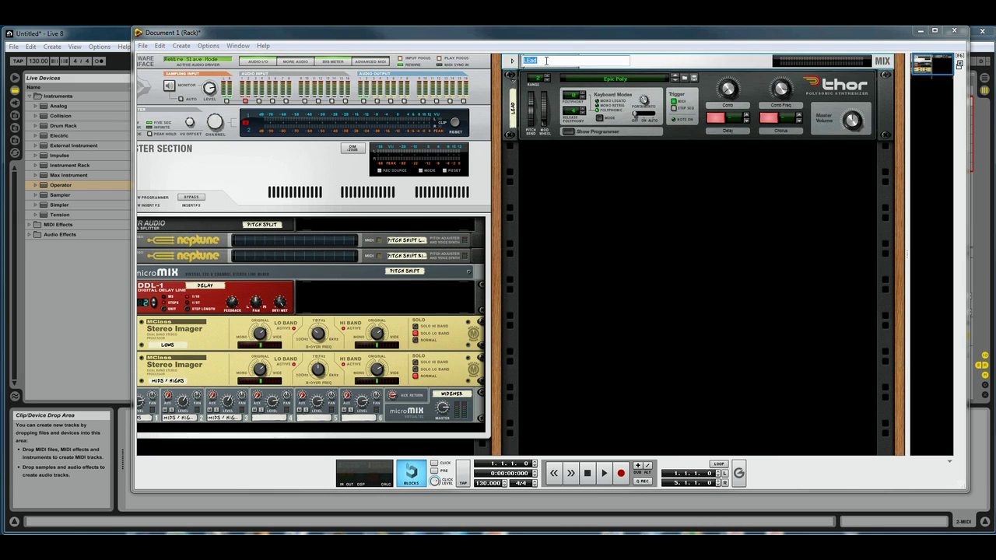
pyautogui.write('L')
pyautogui.press('Return')
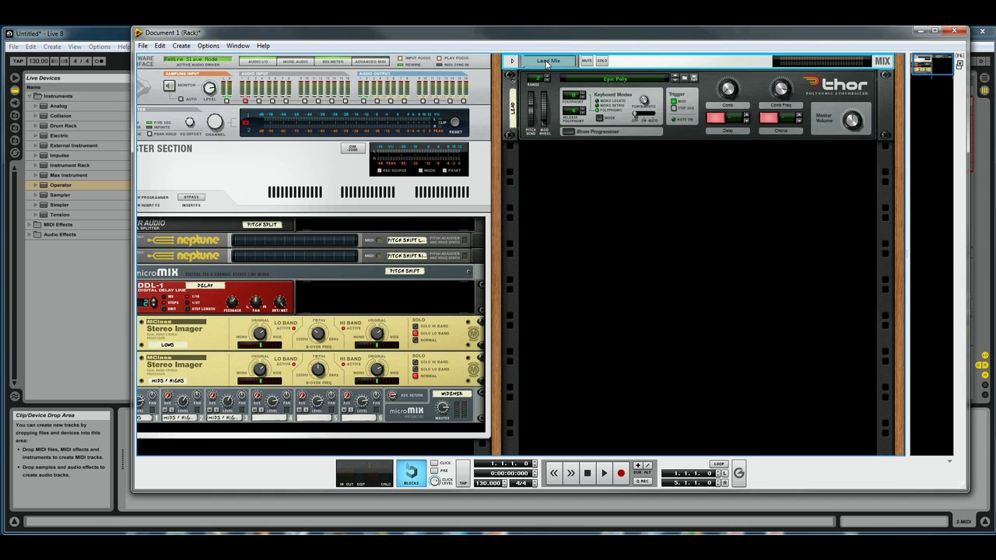
pyautogui.rightClick(637, 137)
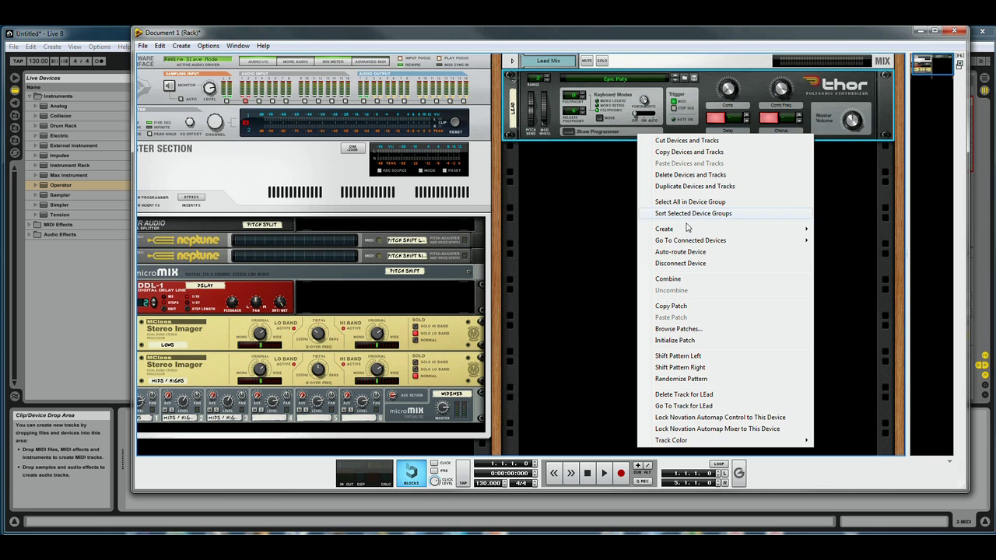
# Step: Initialize Thor's patch and set oscillators 2 and 3 to Analog in the programmer
pyautogui.click(675, 340)
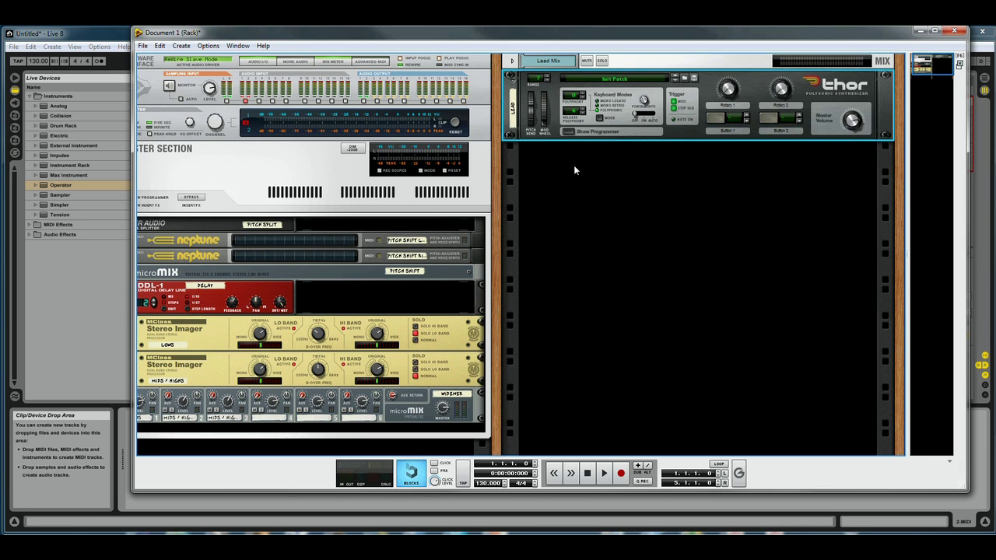
pyautogui.click(568, 132)
pyautogui.click(539, 202)
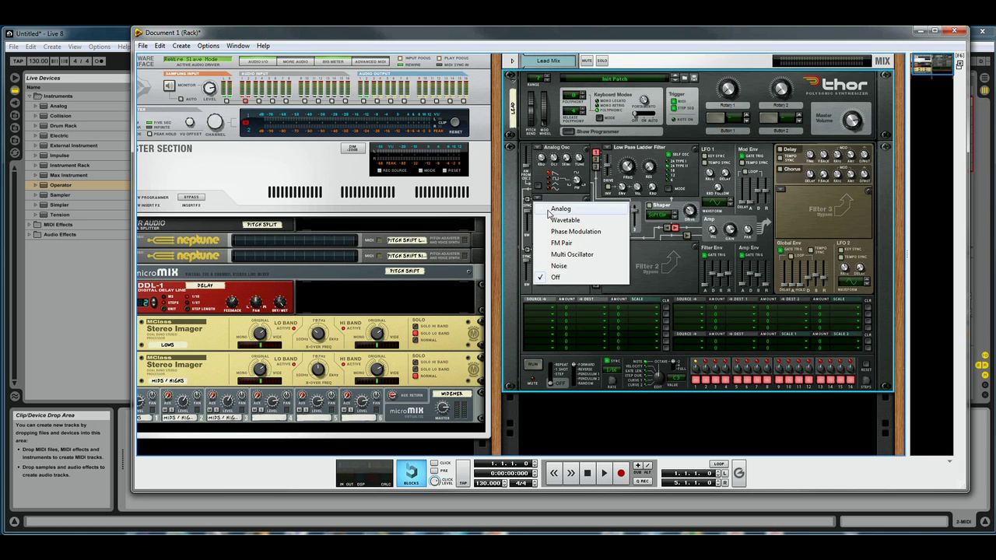
pyautogui.click(550, 215)
pyautogui.click(539, 251)
pyautogui.click(550, 262)
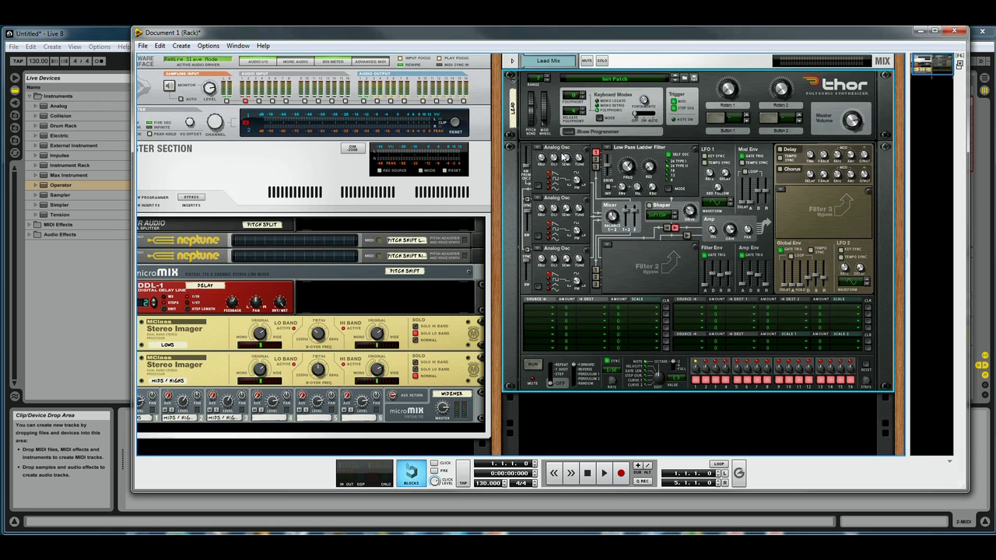
# Step: Enable Filter 1's inputs from oscillators 2 and 3
pyautogui.moveTo(554, 211)
pyautogui.moveTo(554, 257)
pyautogui.click(596, 166)
pyautogui.click(596, 159)
pyautogui.moveTo(627, 172)
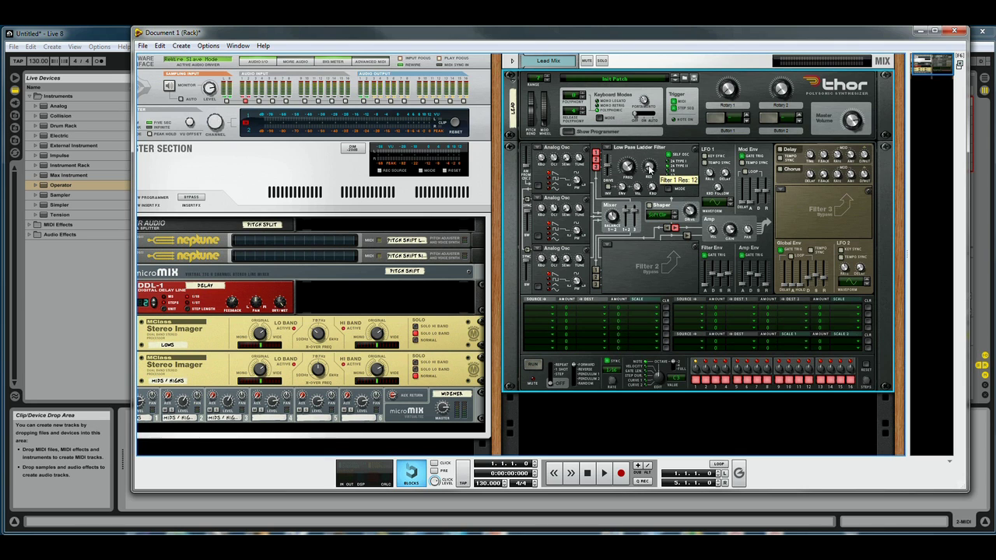
pyautogui.moveTo(614, 218)
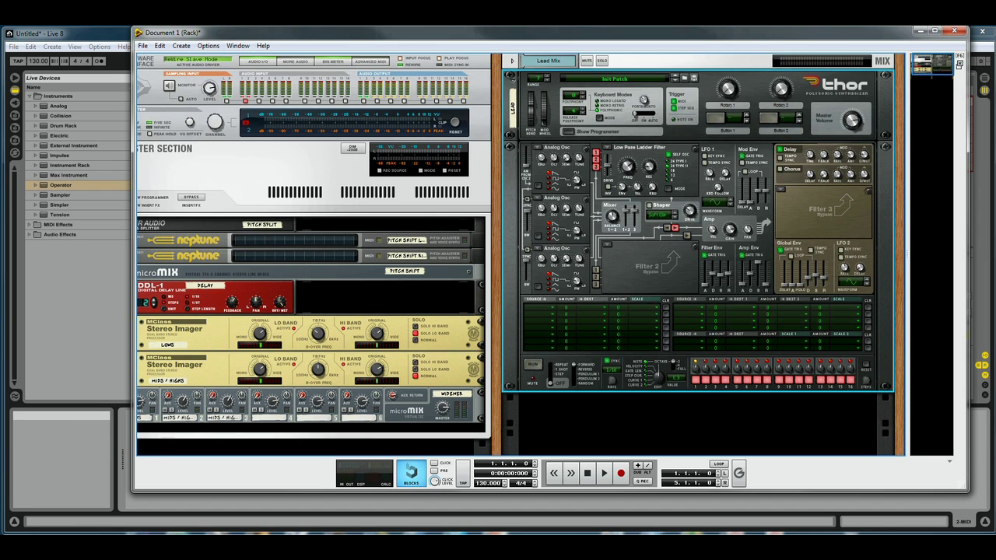
# Step: Set the 1 Audio track's input to Record, channel pair 1/2: Mix L, Mix R
pyautogui.click(117, 342)
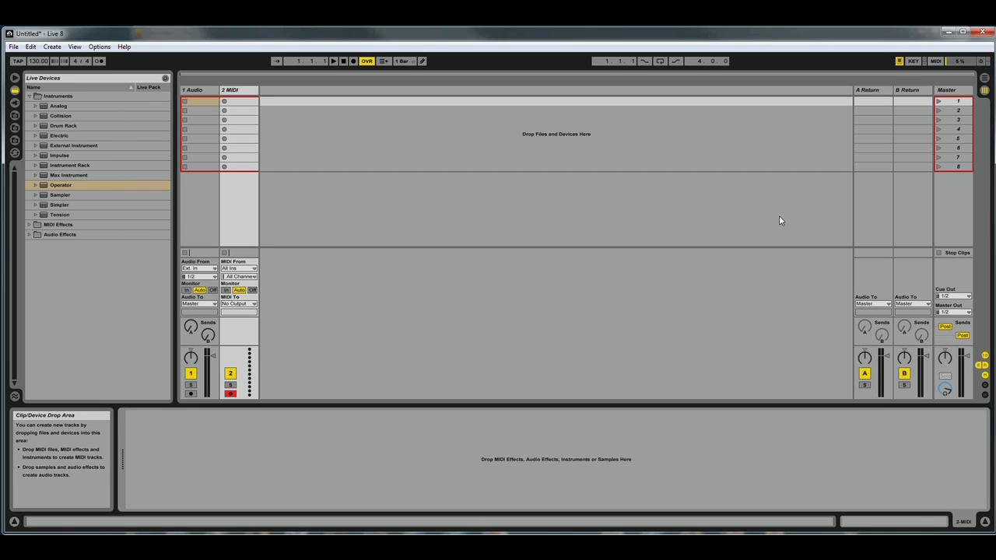
pyautogui.click(207, 90)
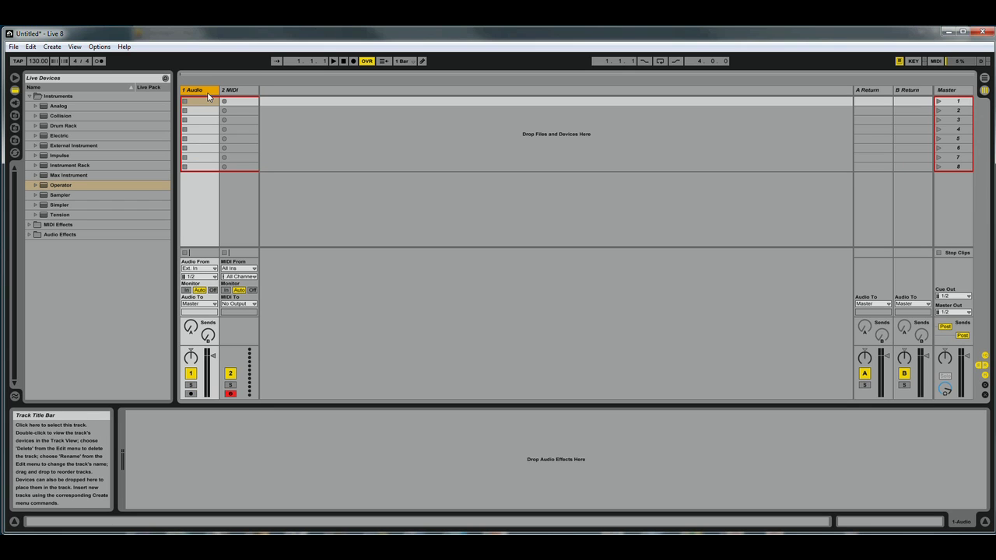
pyautogui.click(212, 269)
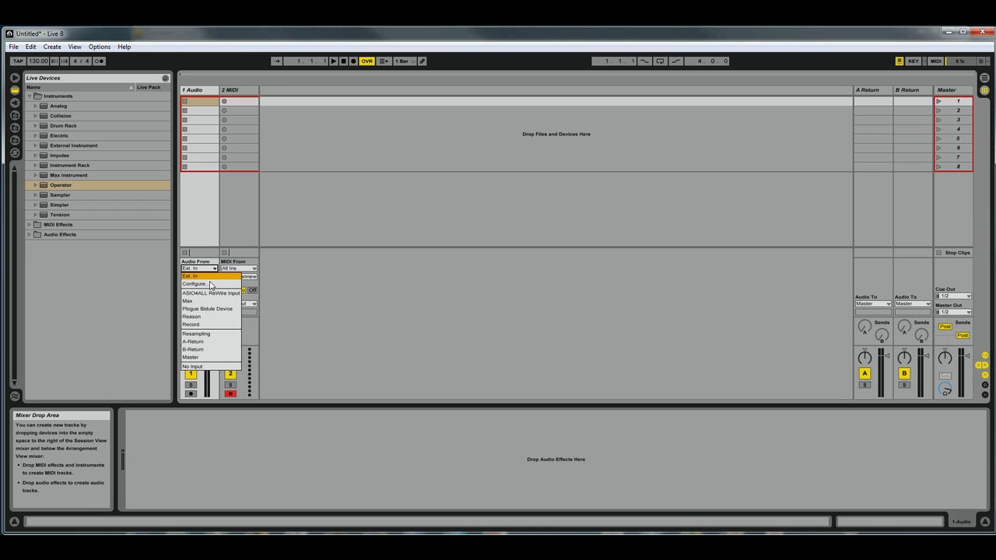
pyautogui.click(199, 325)
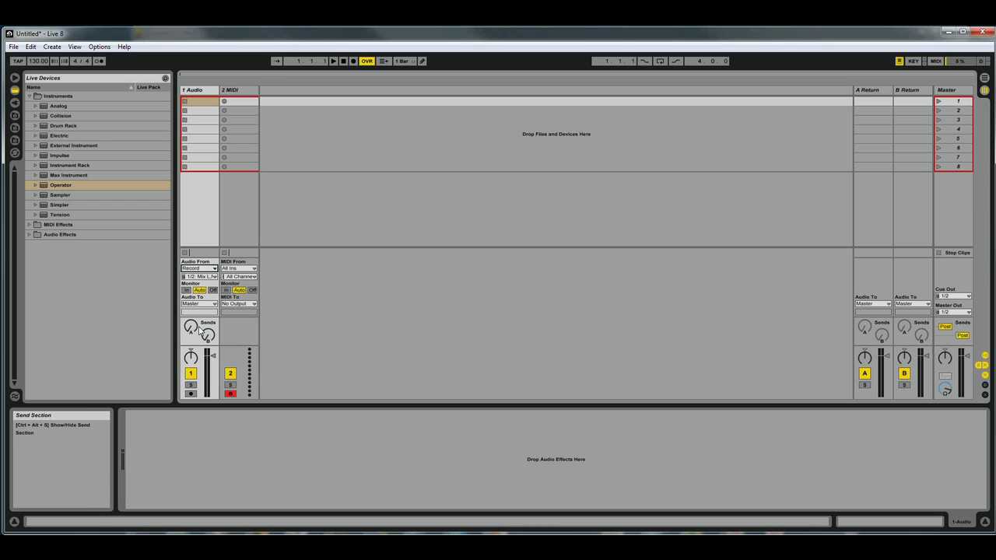
pyautogui.click(215, 277)
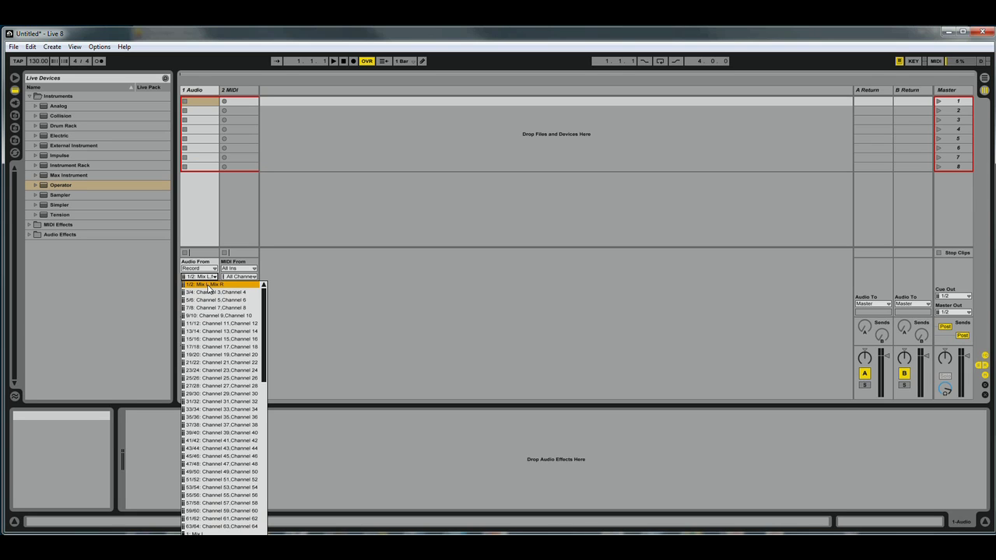
pyautogui.click(209, 285)
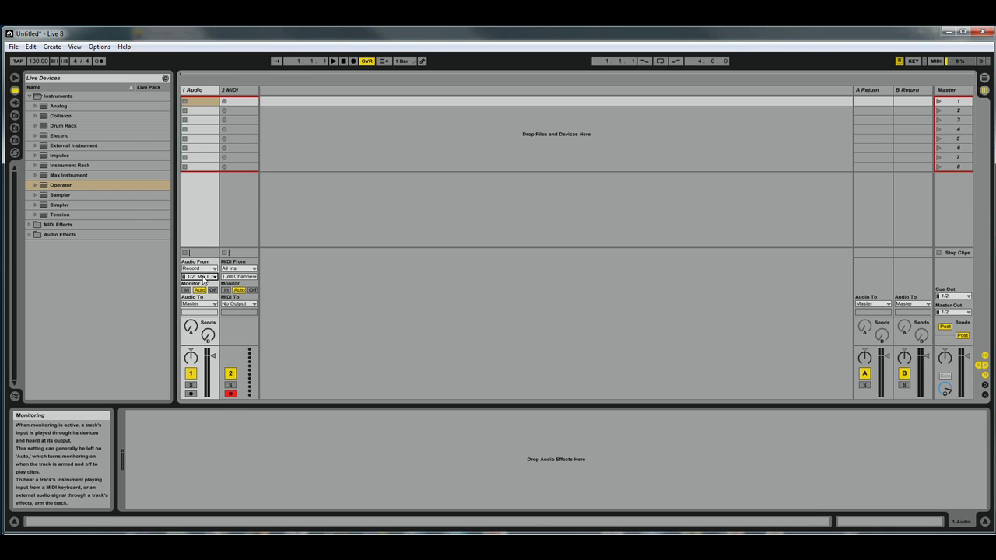
pyautogui.click(200, 276)
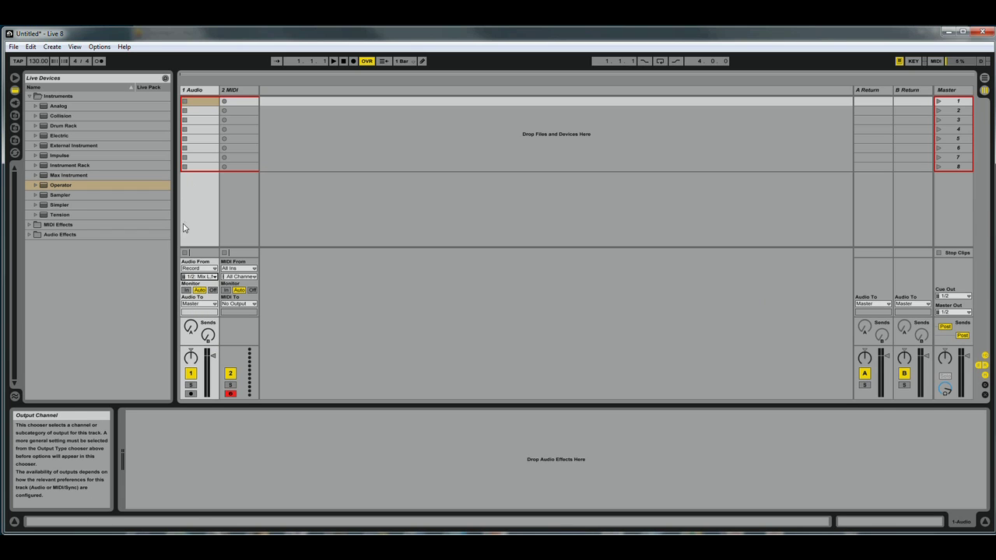
# Step: Rename the 2 MIDI track to Rewire
pyautogui.rightClick(231, 94)
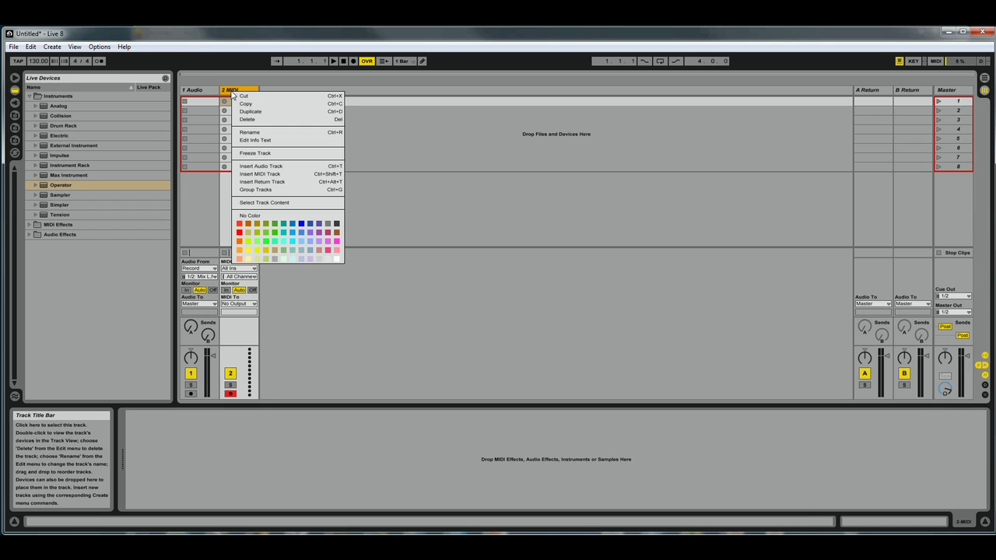
pyautogui.click(255, 133)
pyautogui.write('Rewire')
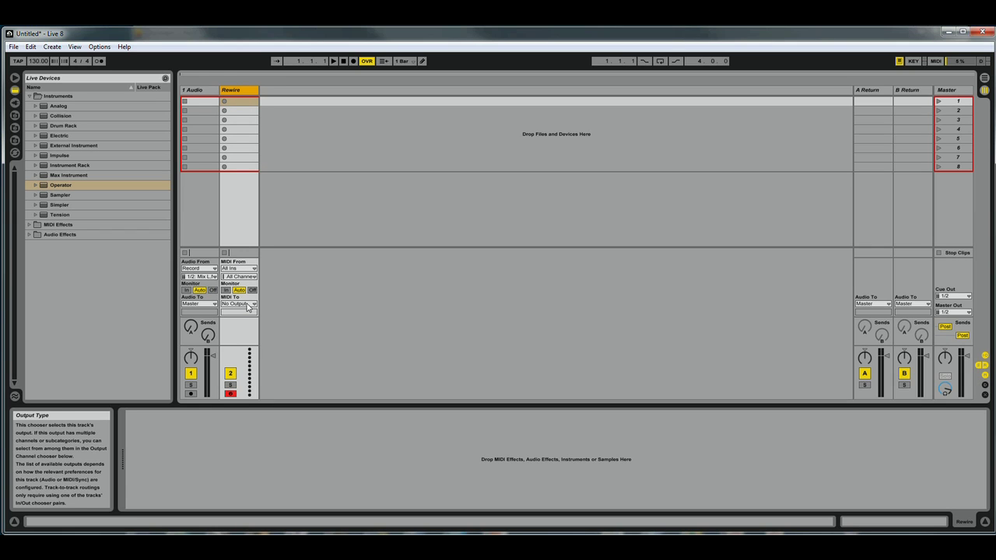
# Step: Send the Rewire track's MIDI to Record's LEad device; set 1 Audio monitoring to In
pyautogui.click(248, 304)
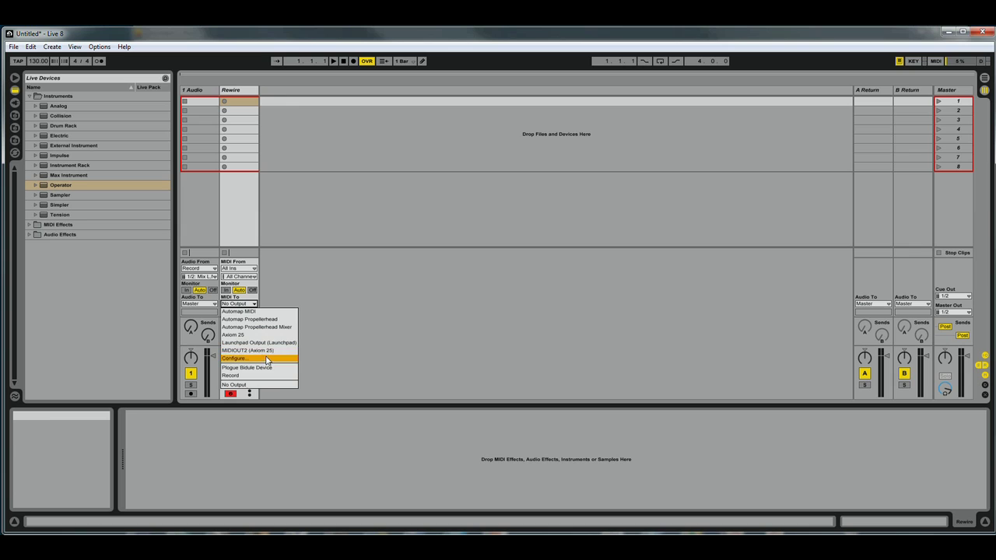
pyautogui.click(233, 375)
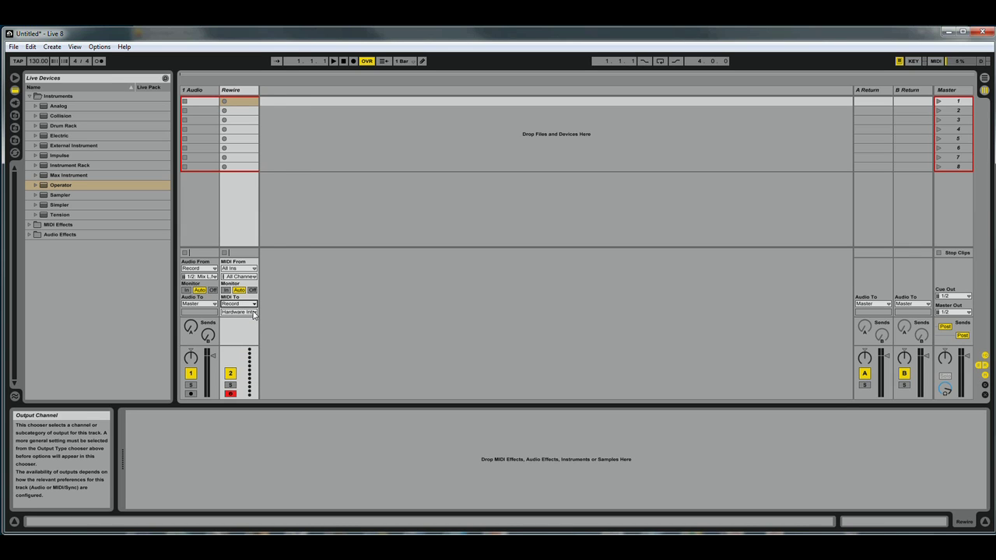
pyautogui.click(253, 312)
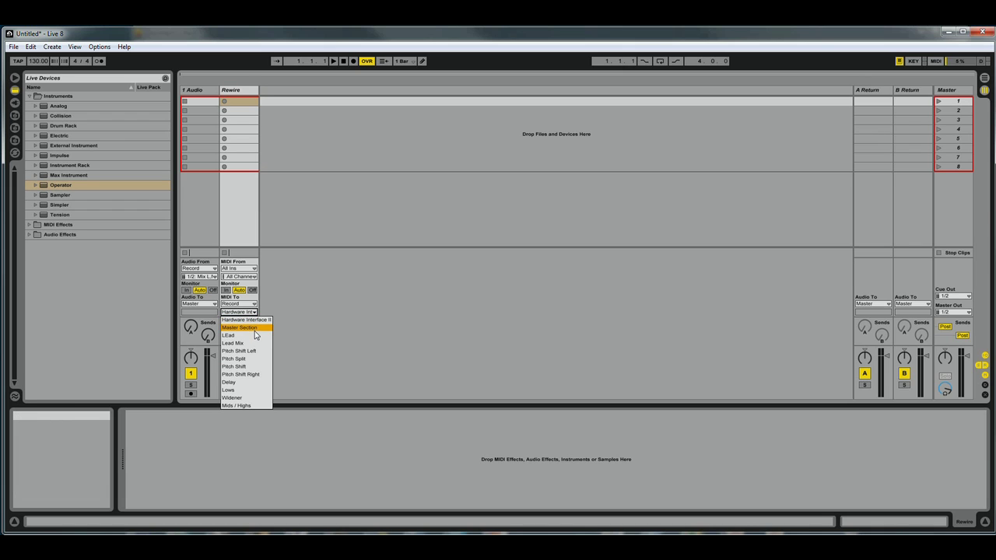
pyautogui.click(249, 336)
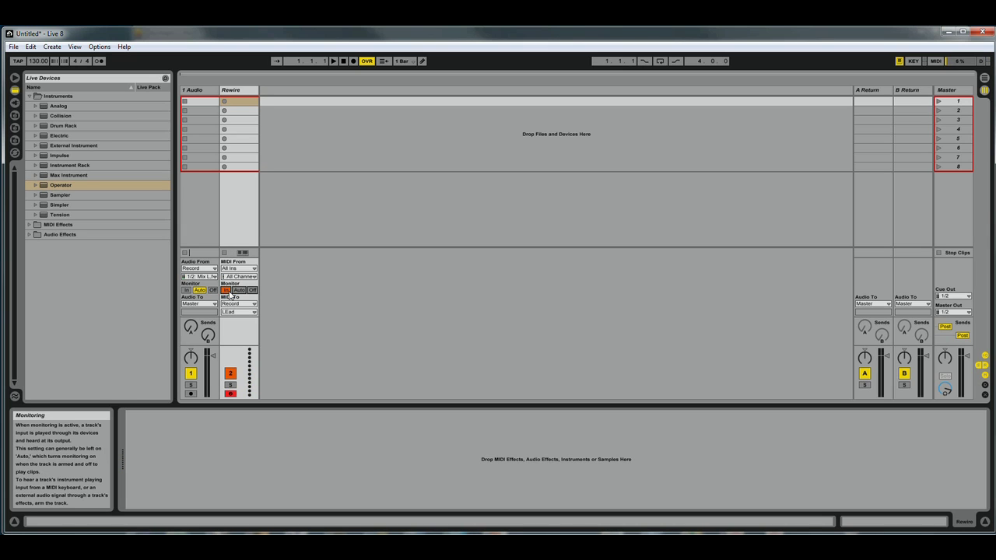
pyautogui.click(186, 290)
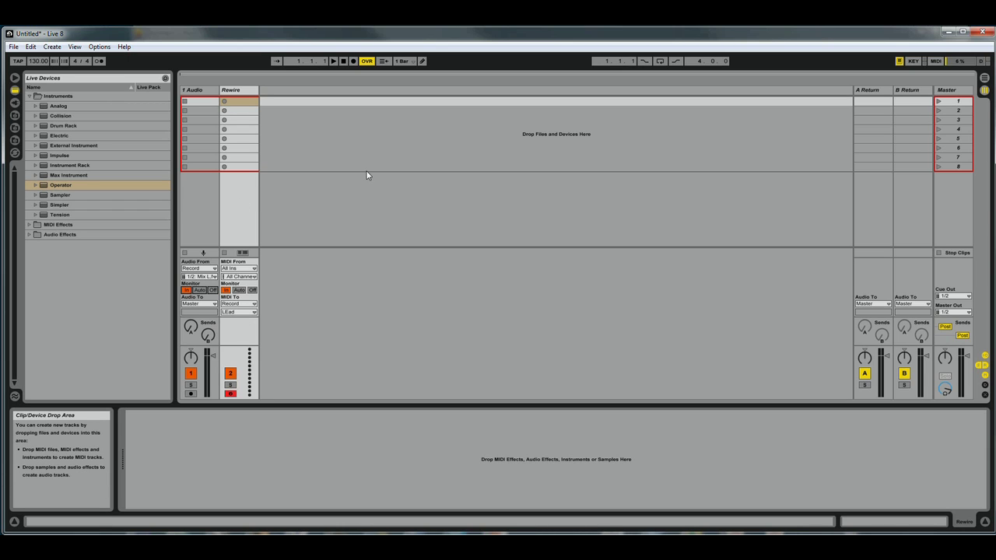
# Step: Insert a new MIDI track and name it 'Launchpad Lights'
pyautogui.rightClick(305, 132)
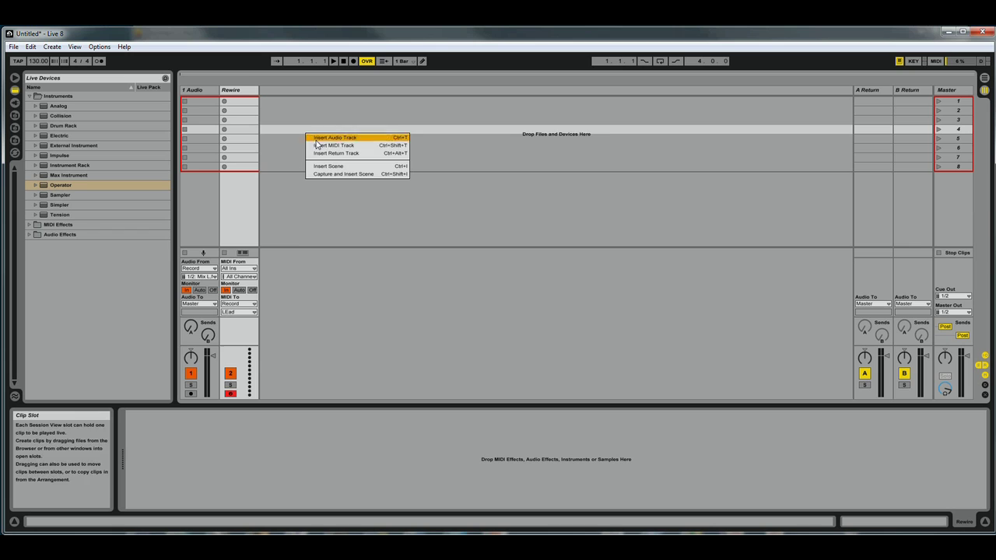
pyautogui.click(327, 147)
pyautogui.rightClick(273, 91)
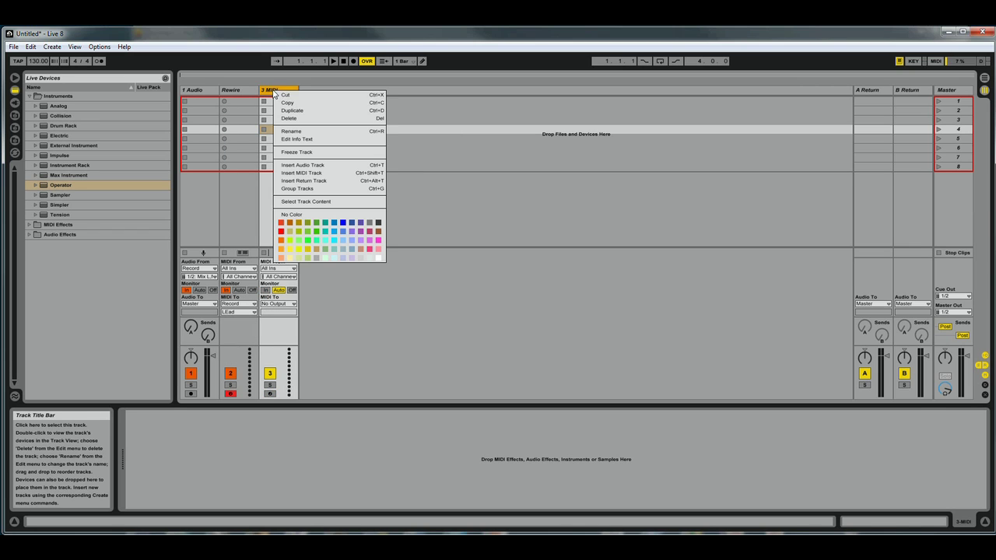
pyautogui.click(300, 132)
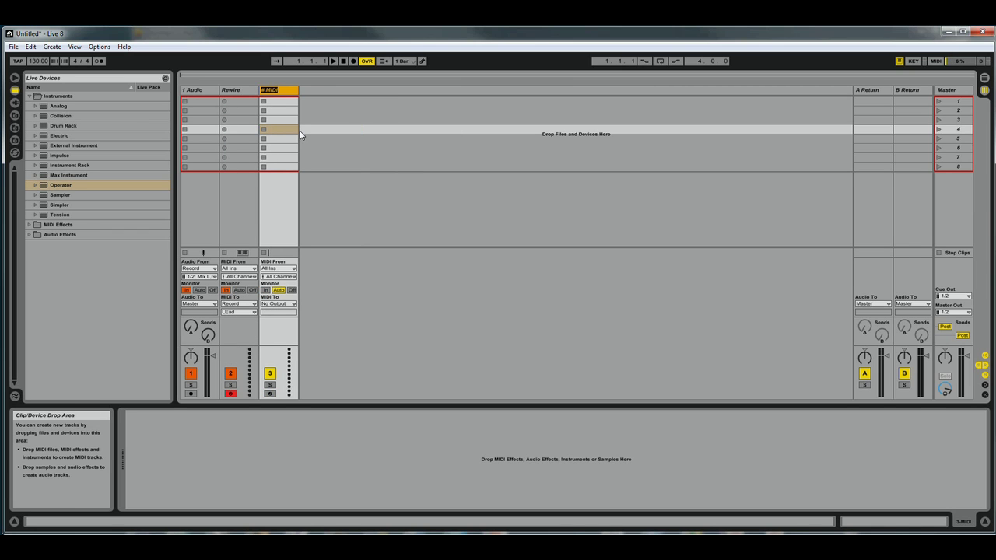
pyautogui.write('L')
pyautogui.write('aunchpad Lights')
pyautogui.press('Return')
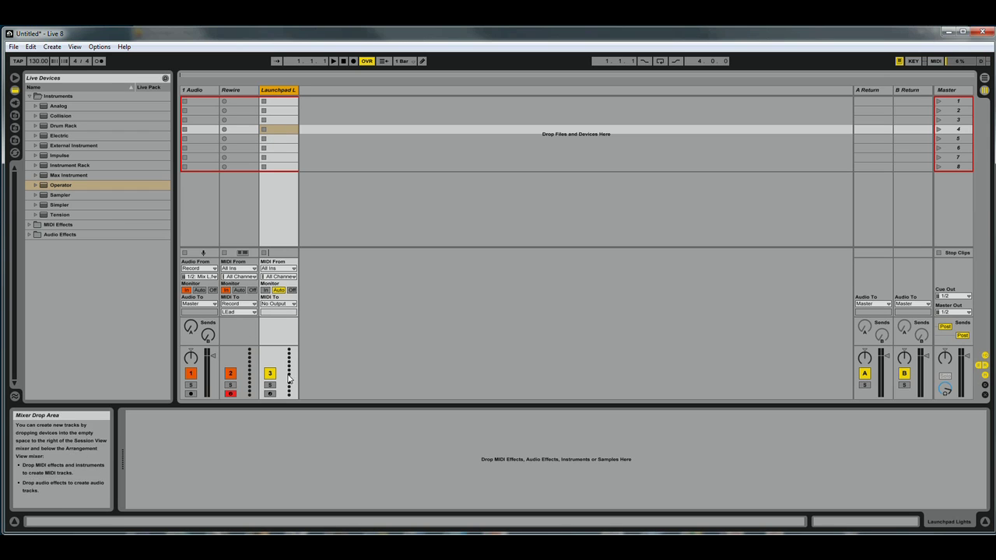
# Step: Set Launchpad Lights' MIDI From to Rewire, MIDI To to Launchpad Output, monitoring In
pyautogui.click(293, 269)
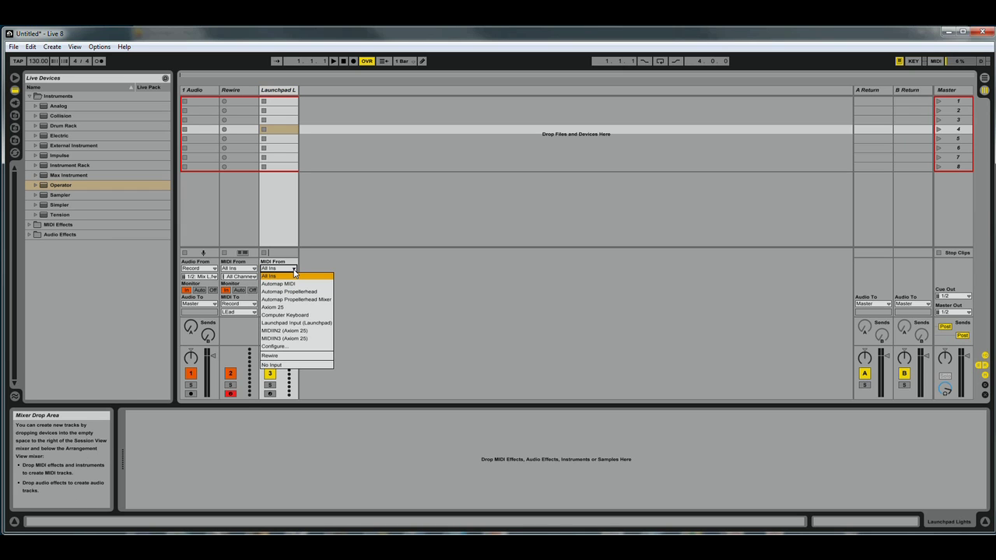
pyautogui.click(290, 356)
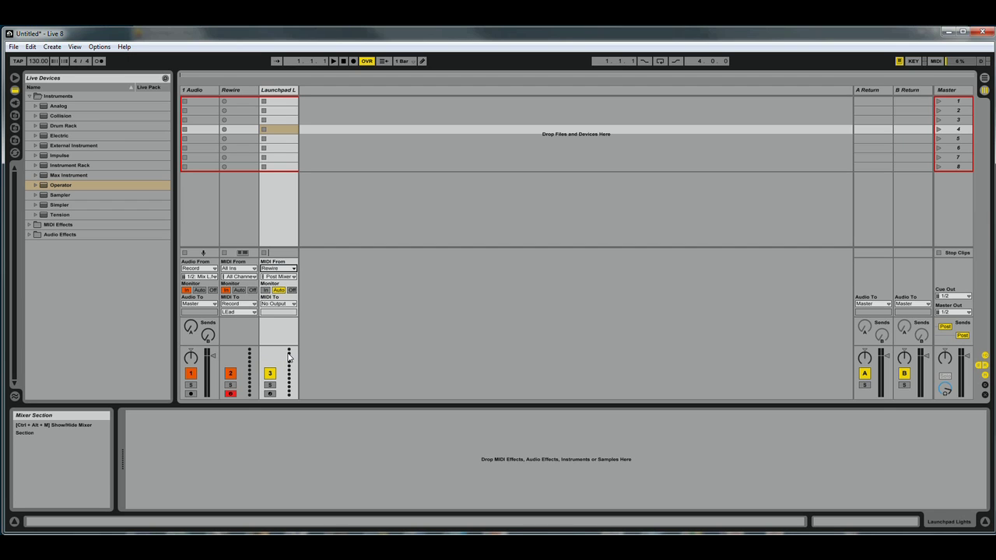
pyautogui.click(294, 305)
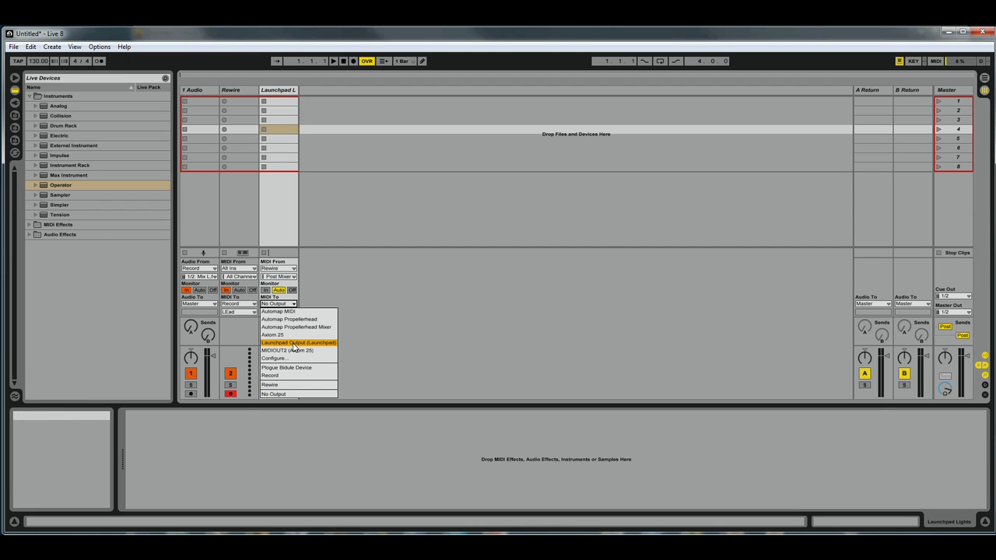
pyautogui.click(294, 343)
pyautogui.click(266, 290)
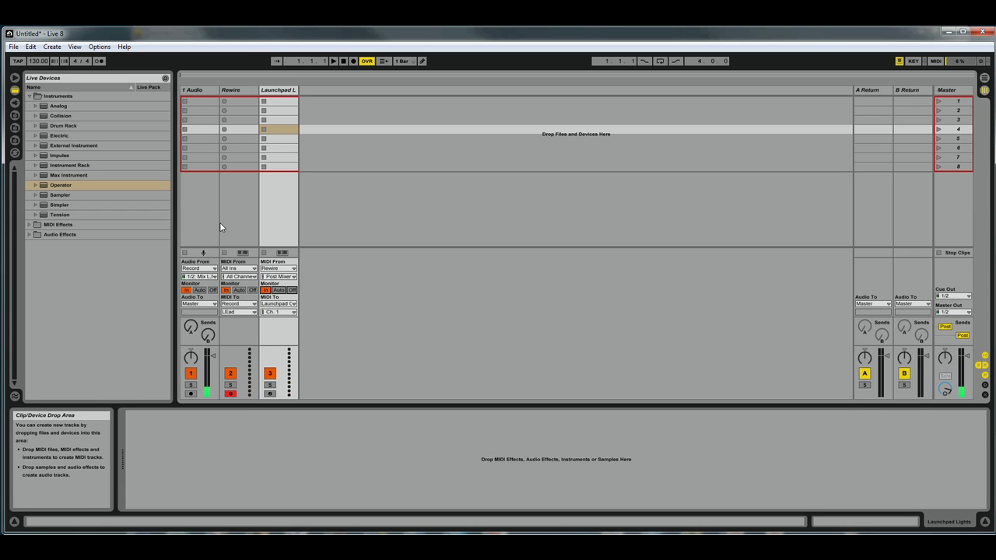
pyautogui.click(275, 92)
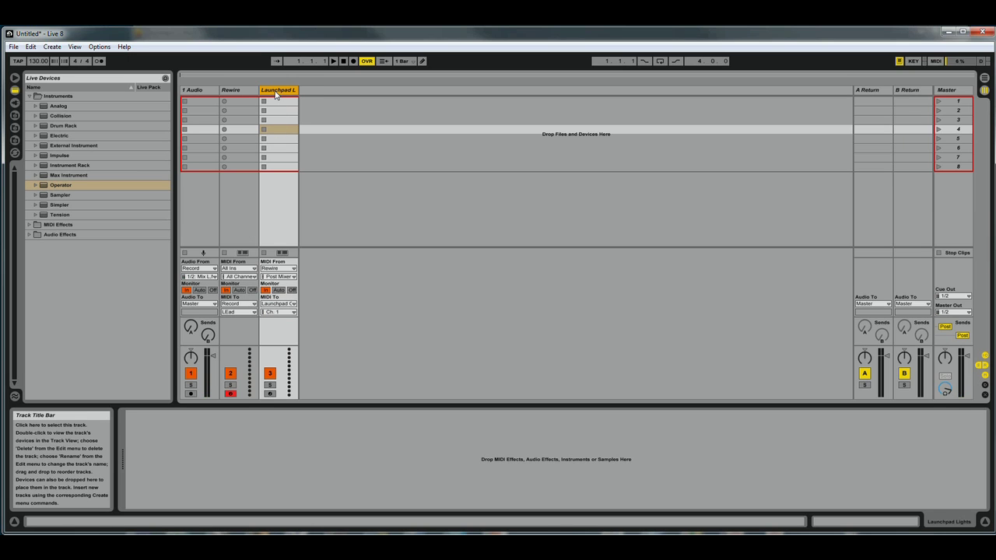
# Step: Add the Velocity MIDI effect to the Launchpad Lights track
pyautogui.click(30, 96)
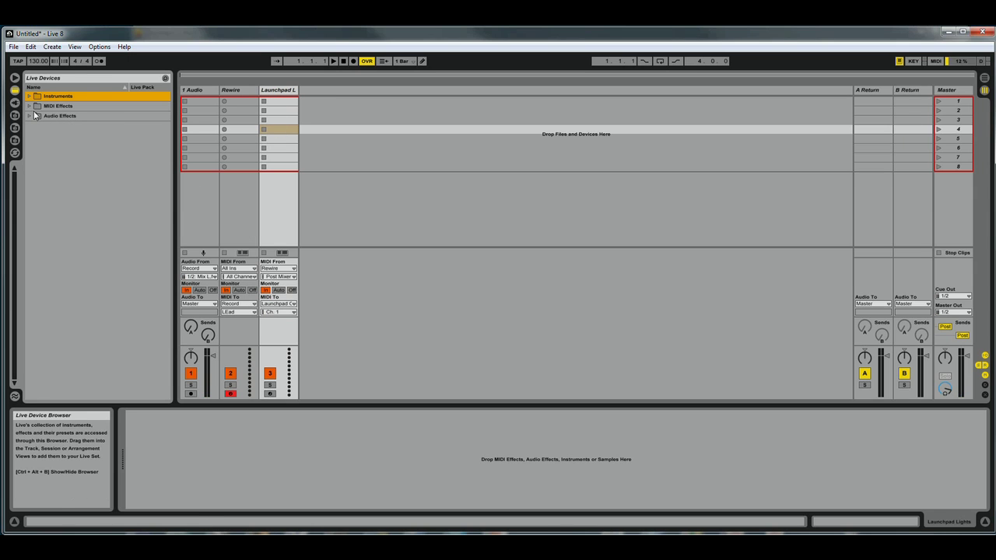
pyautogui.click(30, 106)
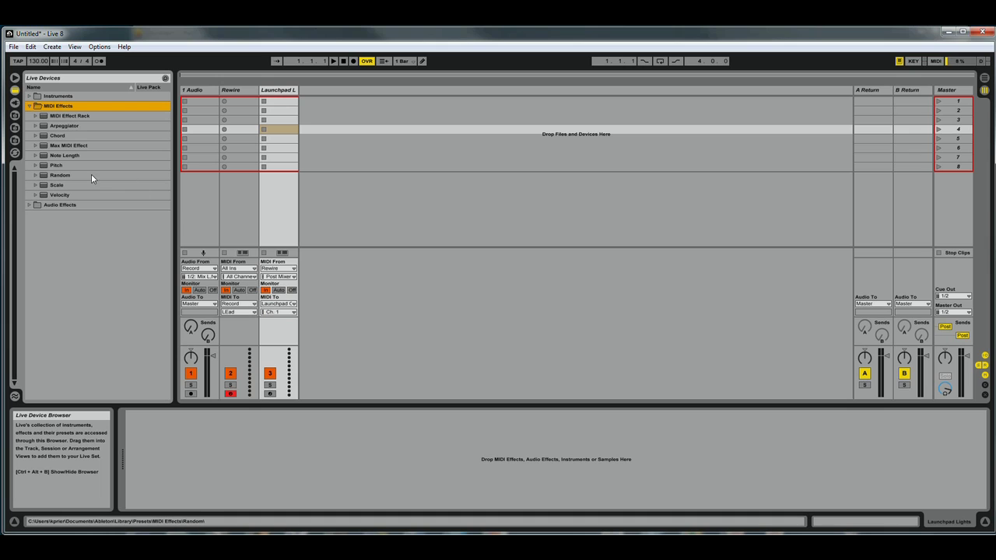
pyautogui.click(48, 199)
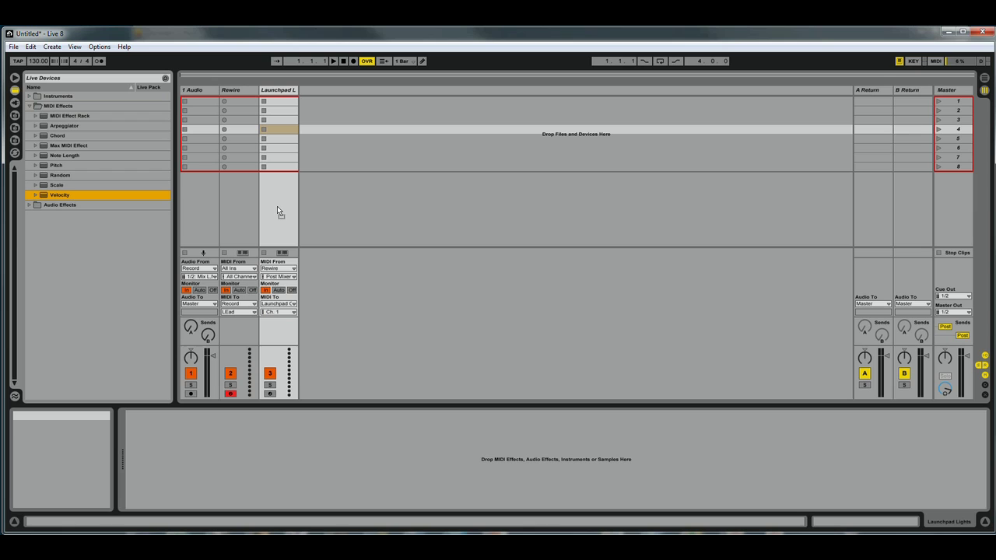
pyautogui.moveTo(279, 210); pyautogui.dragTo(279, 210)
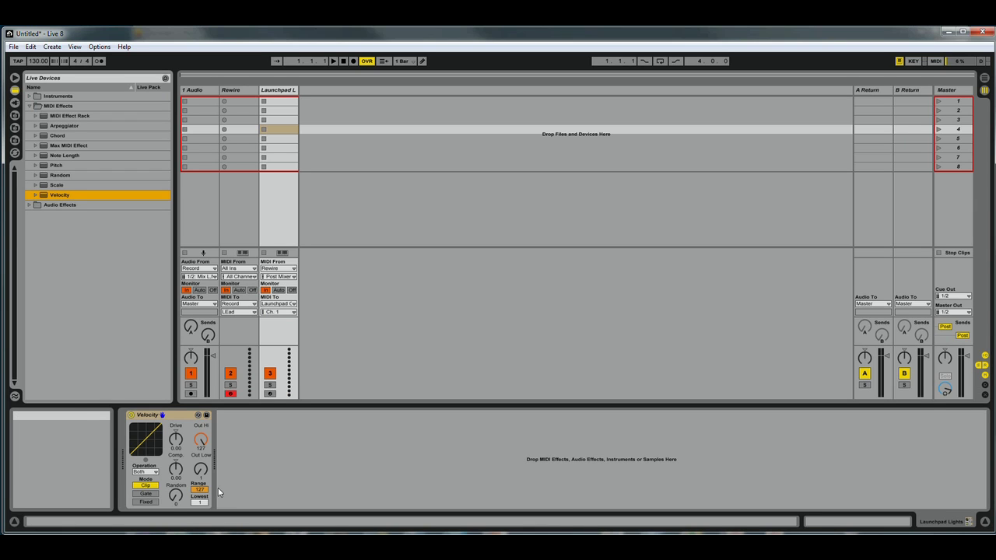
# Step: Lower the Velocity effect's Out Hi from 127 to 71
pyautogui.click(201, 440)
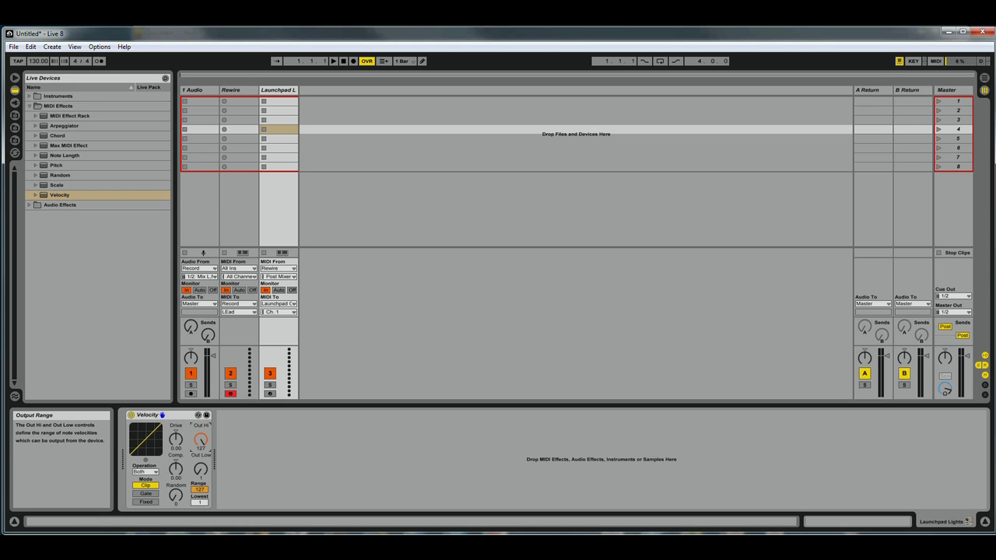
pyautogui.moveTo(201, 440); pyautogui.dragTo(201, 465)
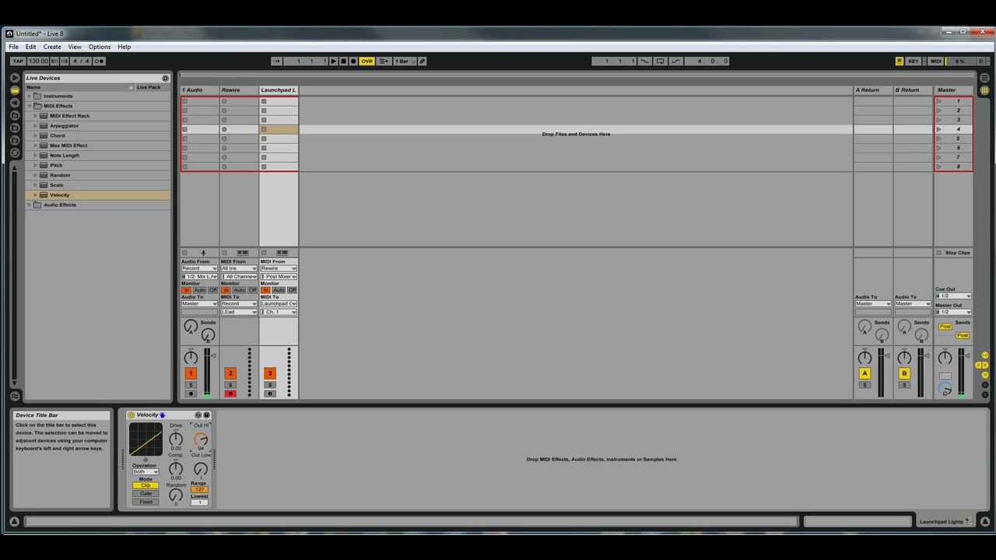
pyautogui.moveTo(200, 440); pyautogui.dragTo(200, 448)
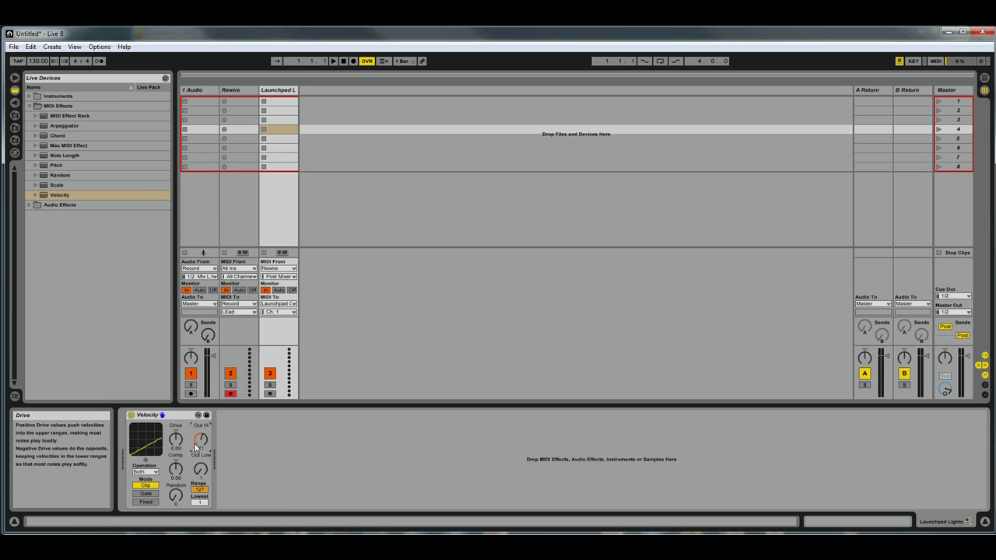
pyautogui.moveTo(201, 449); pyautogui.dragTo(204, 438)
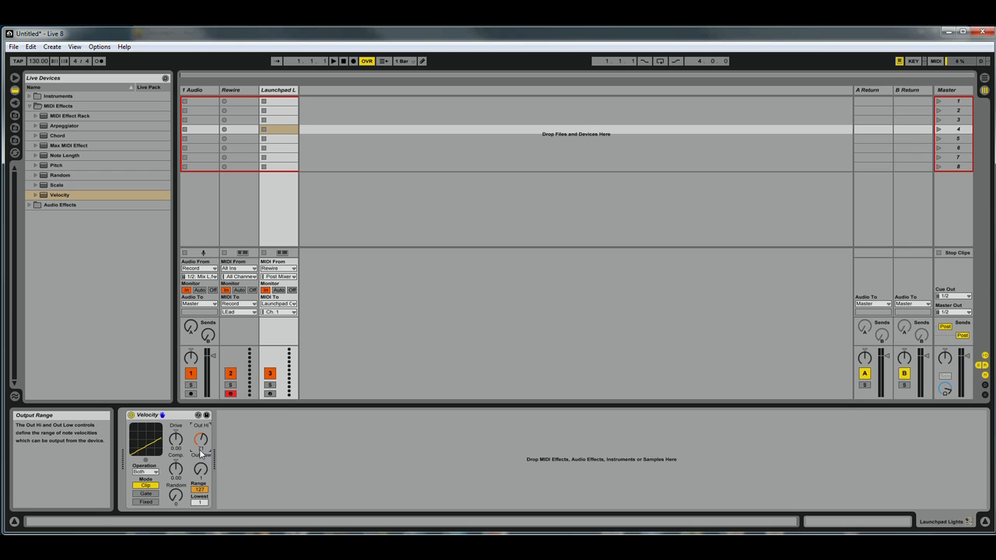